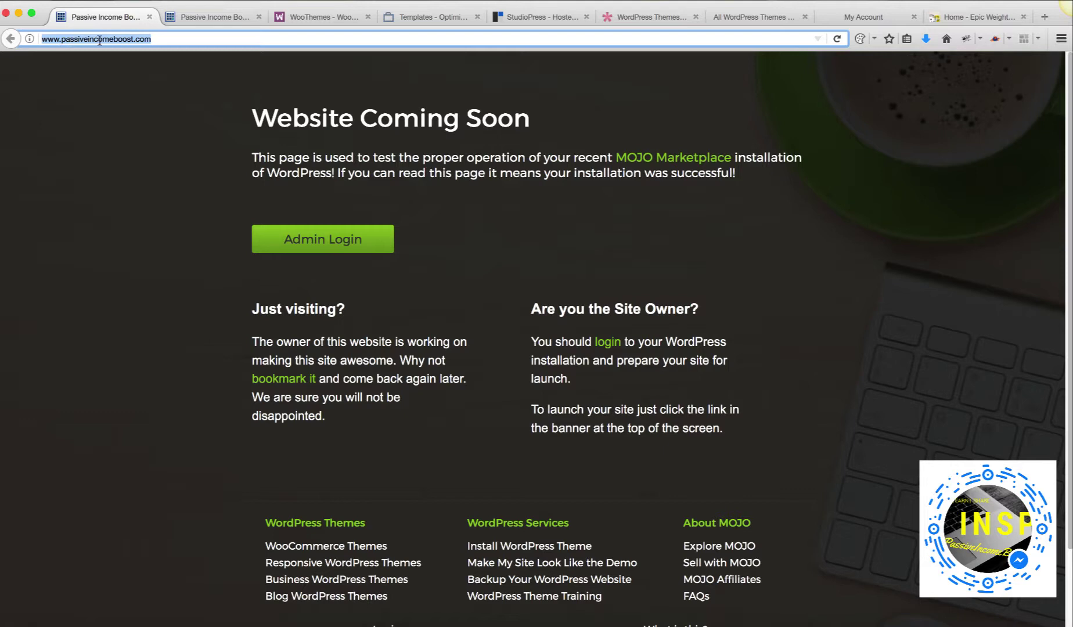
Step: Log in at wp-login.php with the browser's saved username and password to reach the Dashboard
click(168, 40)
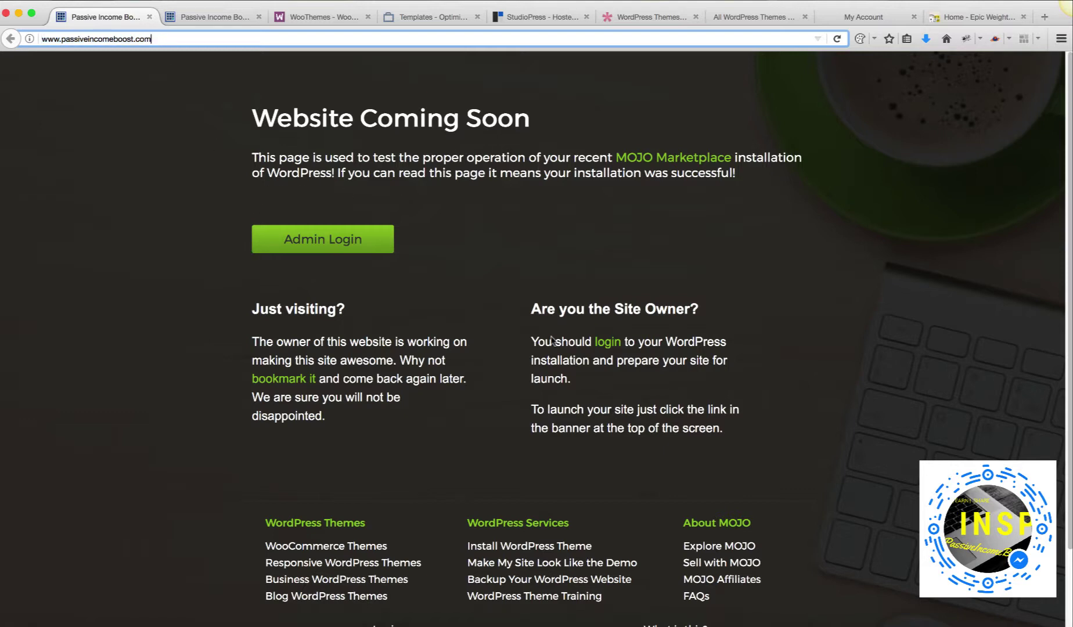
click(755, 273)
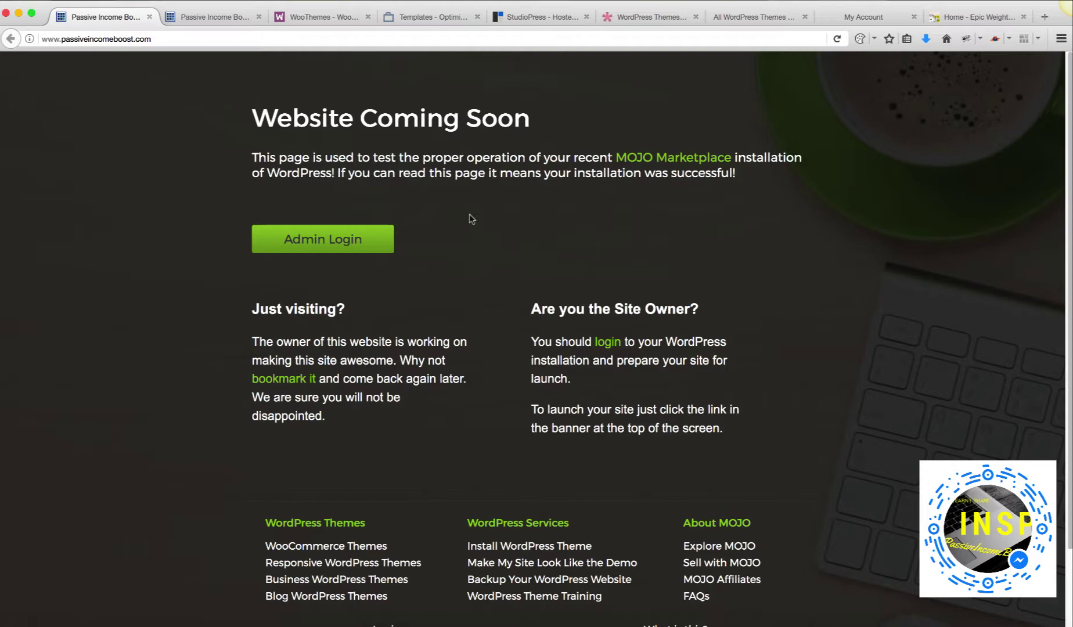
click(222, 18)
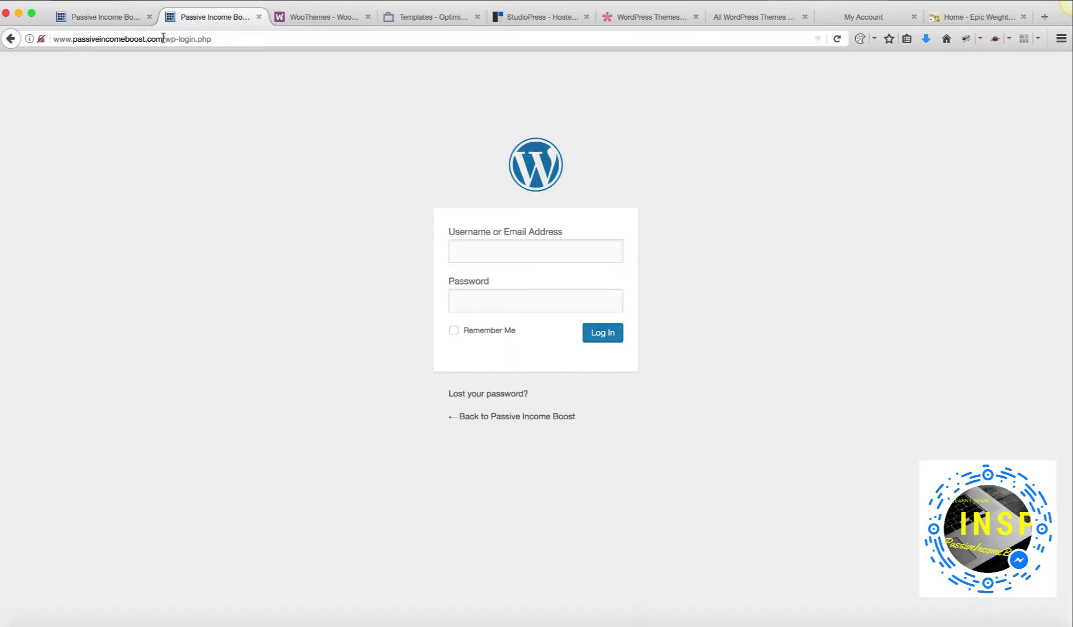
click(506, 254)
click(510, 282)
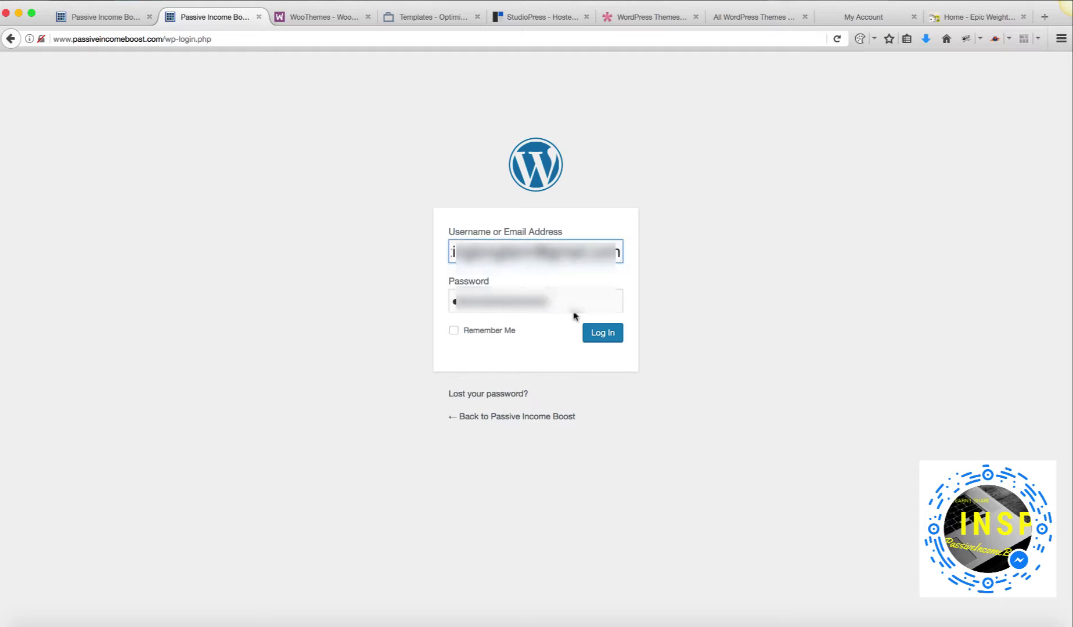
click(612, 337)
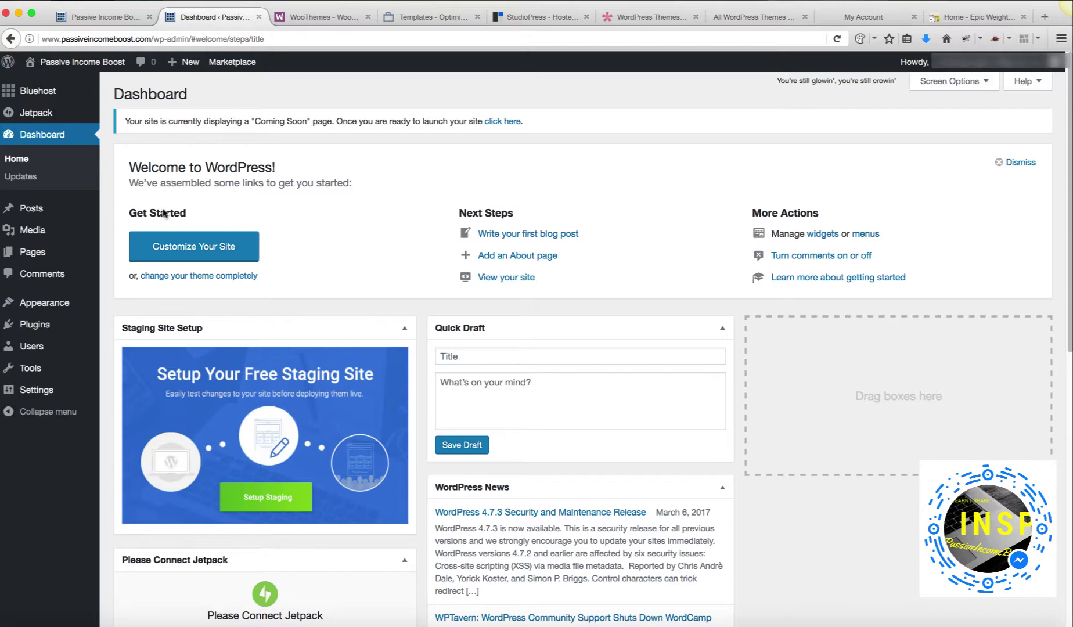
Step: Go to Appearance > Themes to see the three installed themes
mouse_move(53, 305)
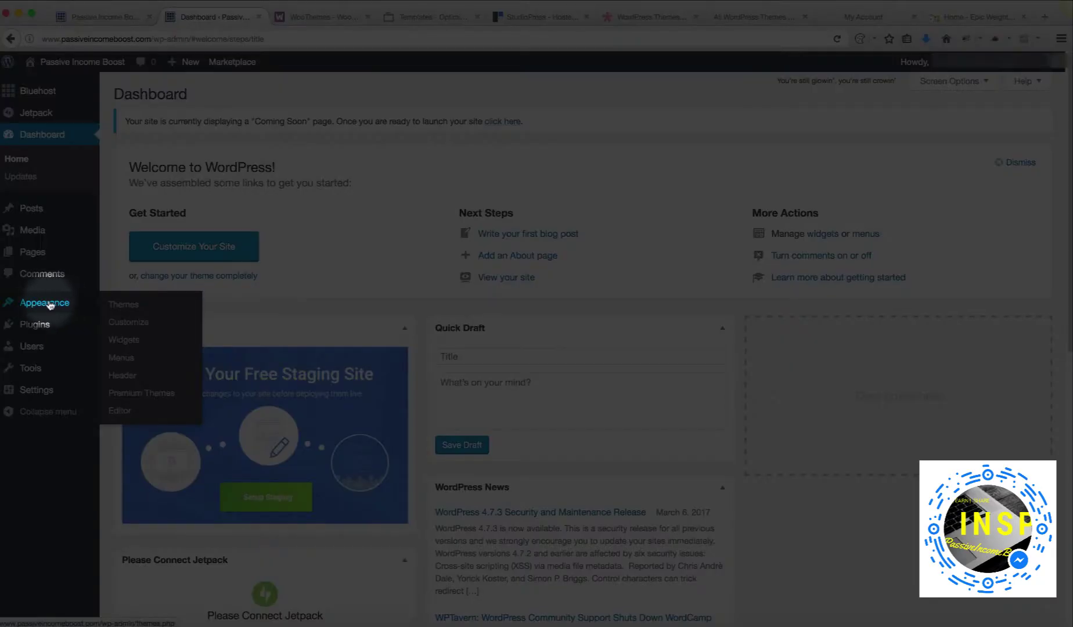
click(116, 306)
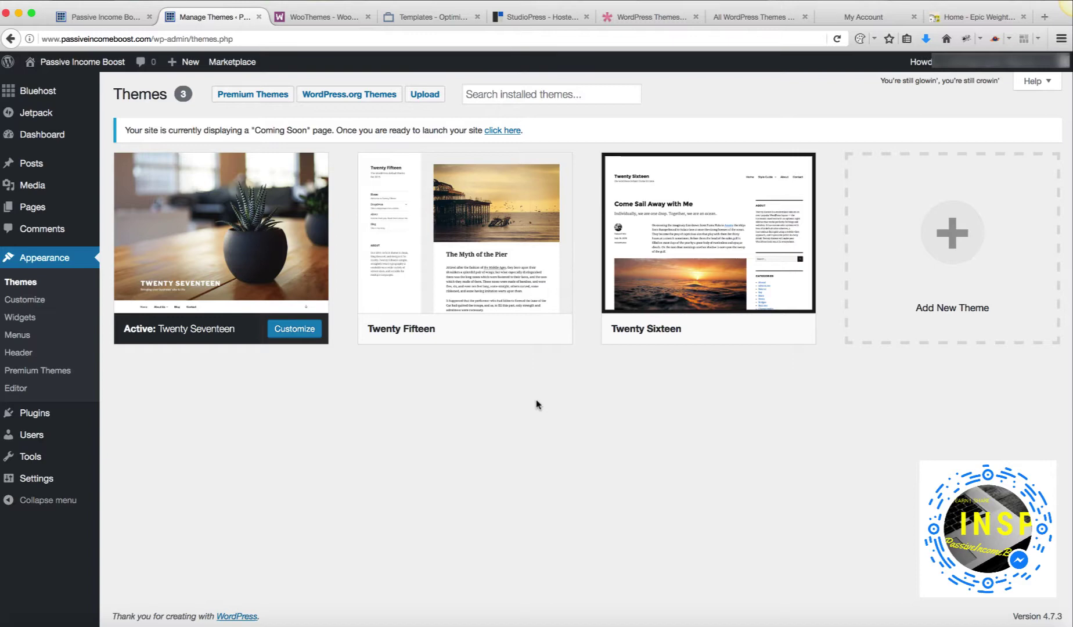
Step: Browse the WooThemes, OptimizePress, StudioPress, Elegant Themes and Thrive Themes tabs in turn
click(303, 21)
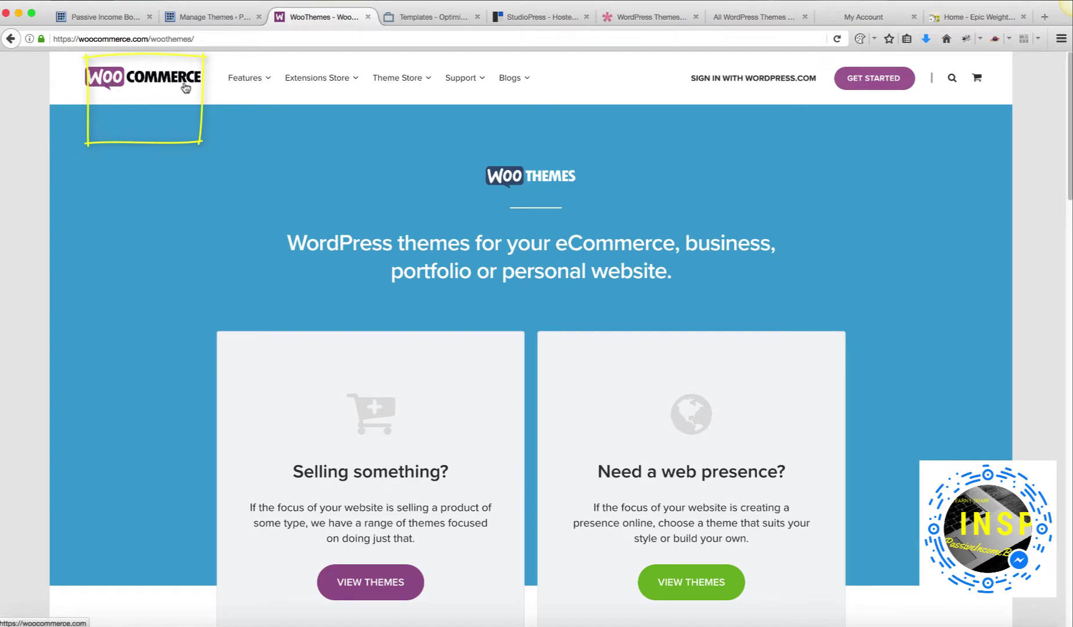
click(420, 18)
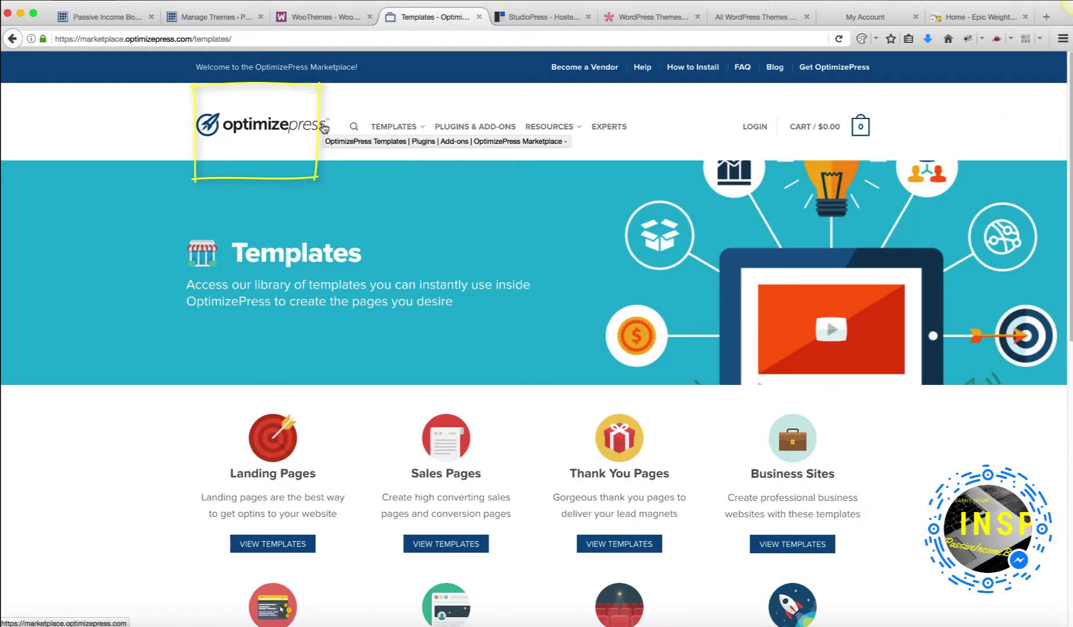
click(537, 19)
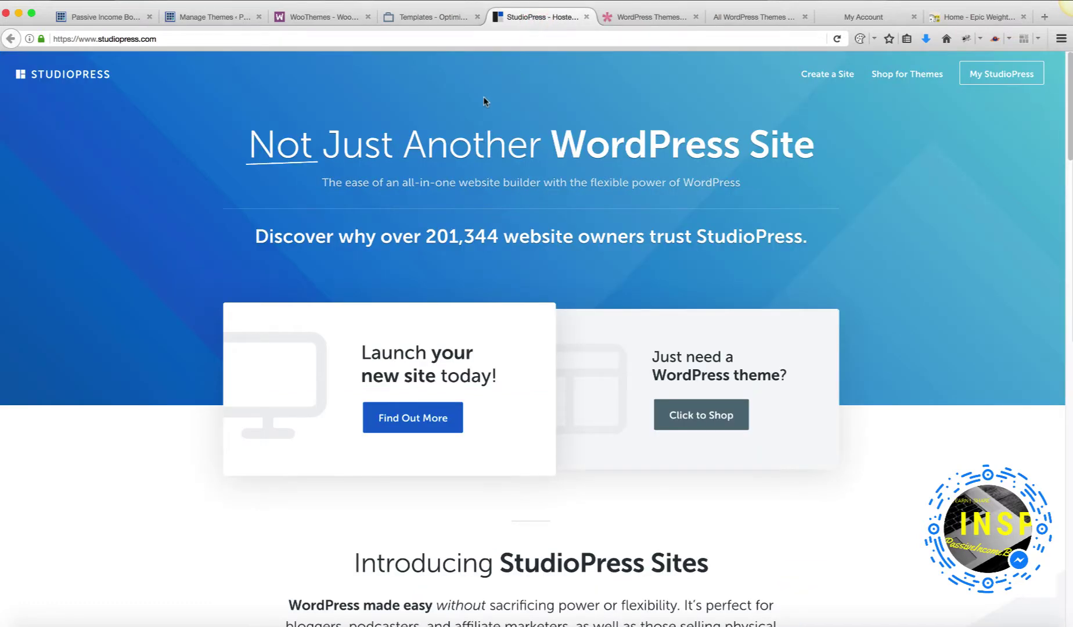
click(665, 18)
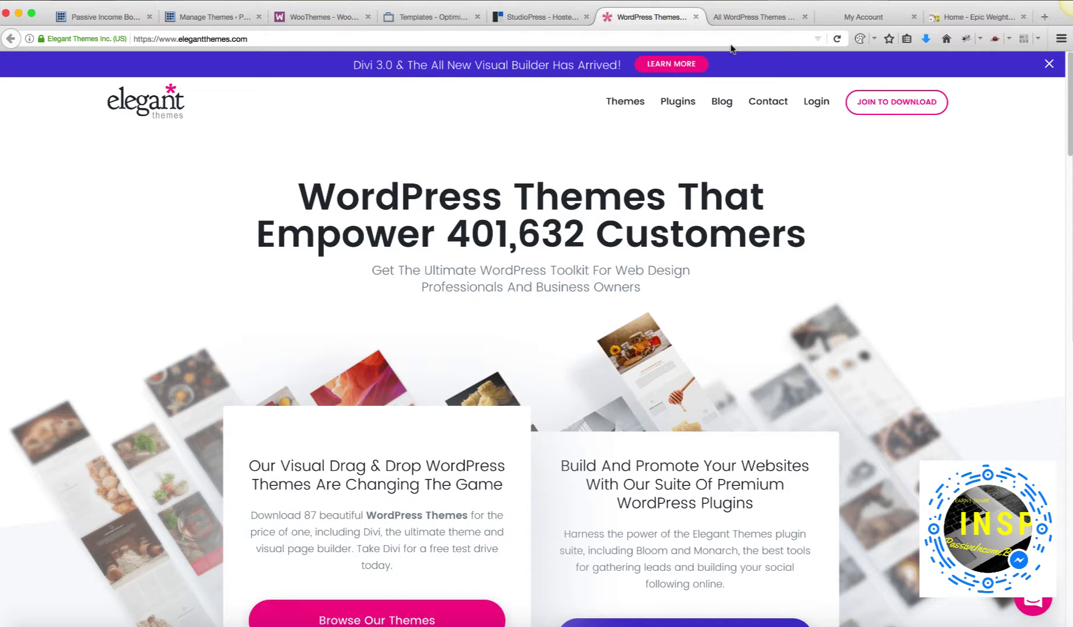
click(755, 24)
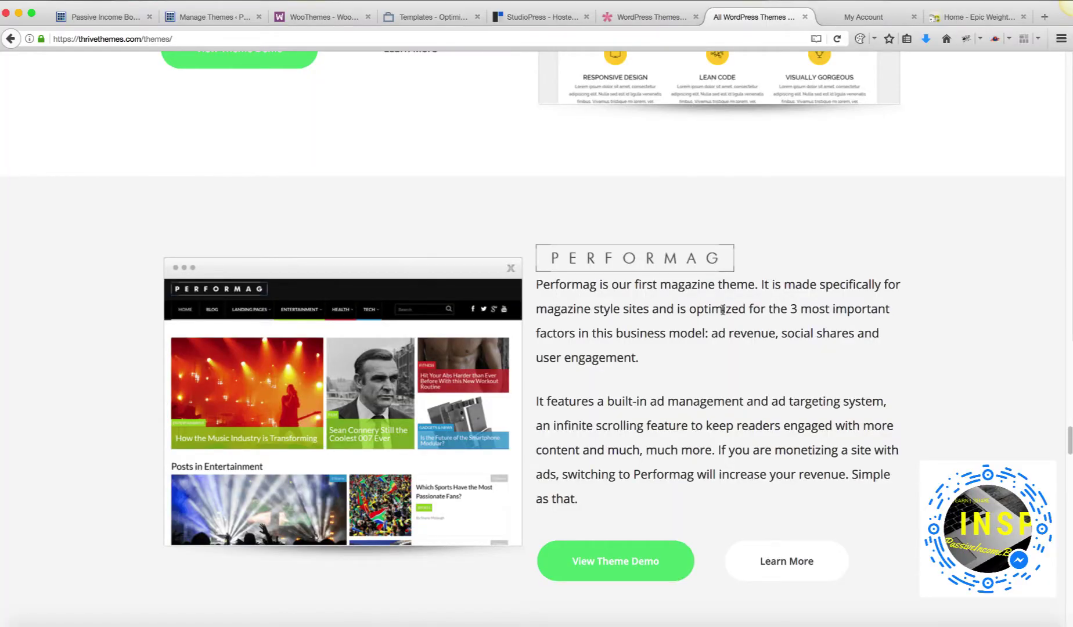
scroll(909, 362, down, 2)
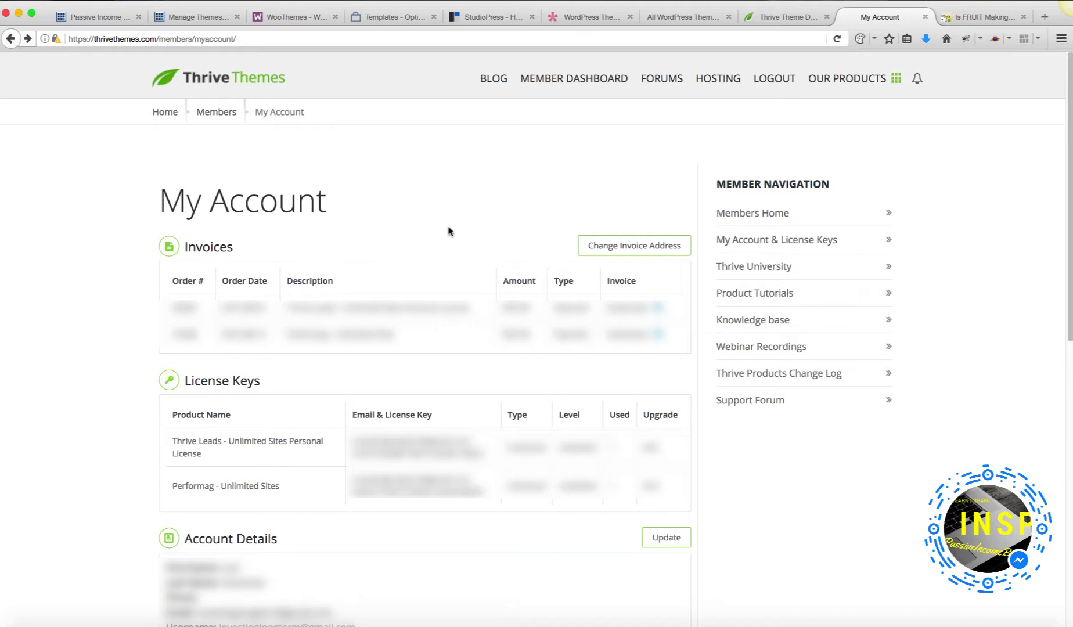
Step: Download the Performag theme zip from its Thrive Themes product tutorial page
click(757, 297)
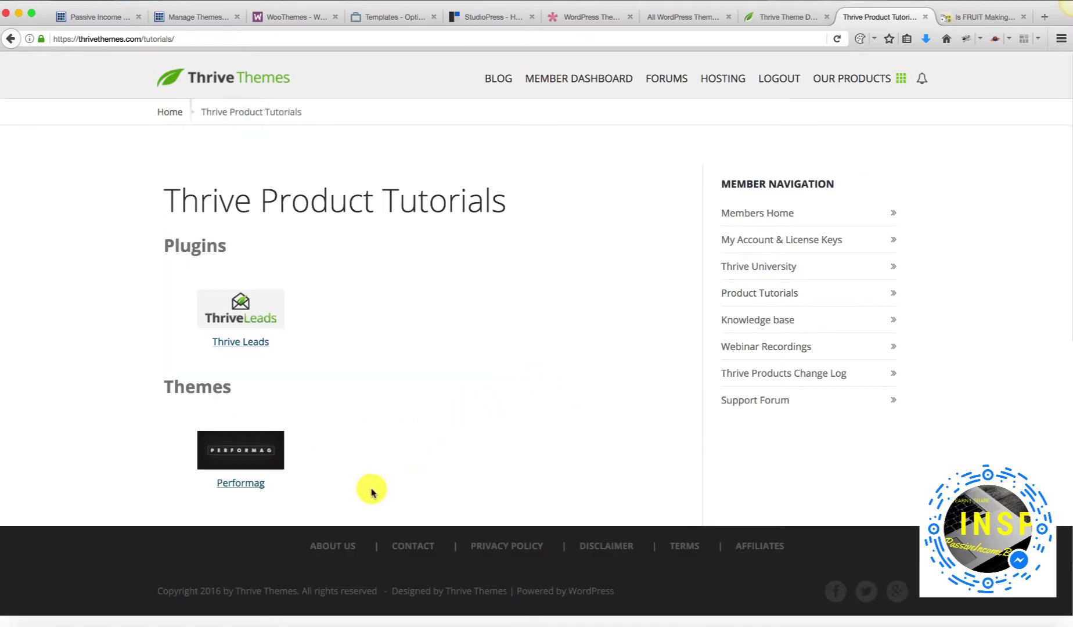
click(235, 483)
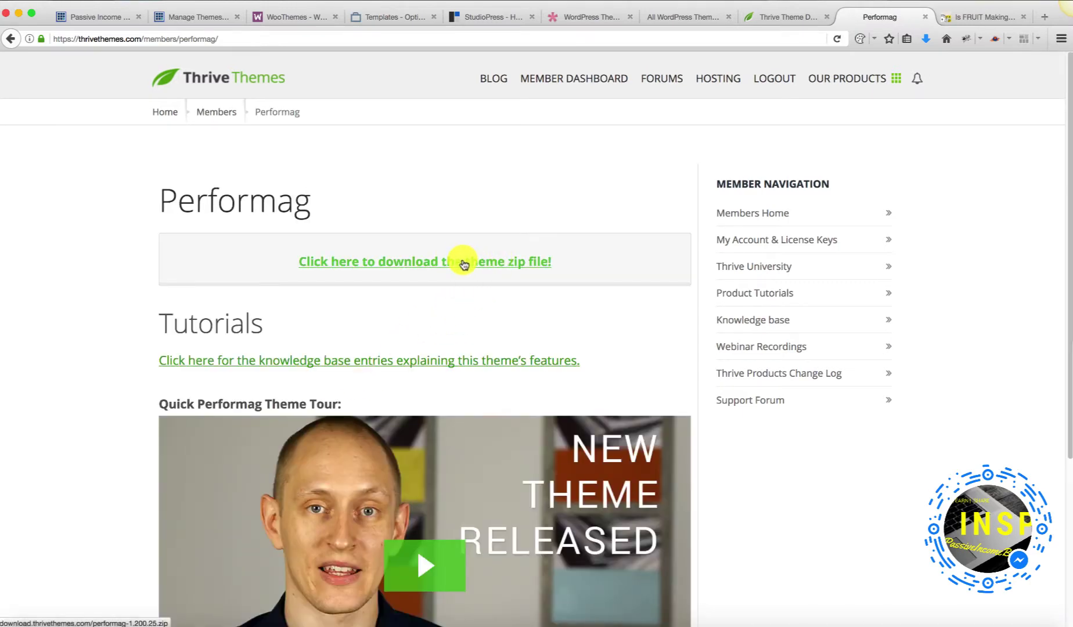
click(461, 262)
click(247, 199)
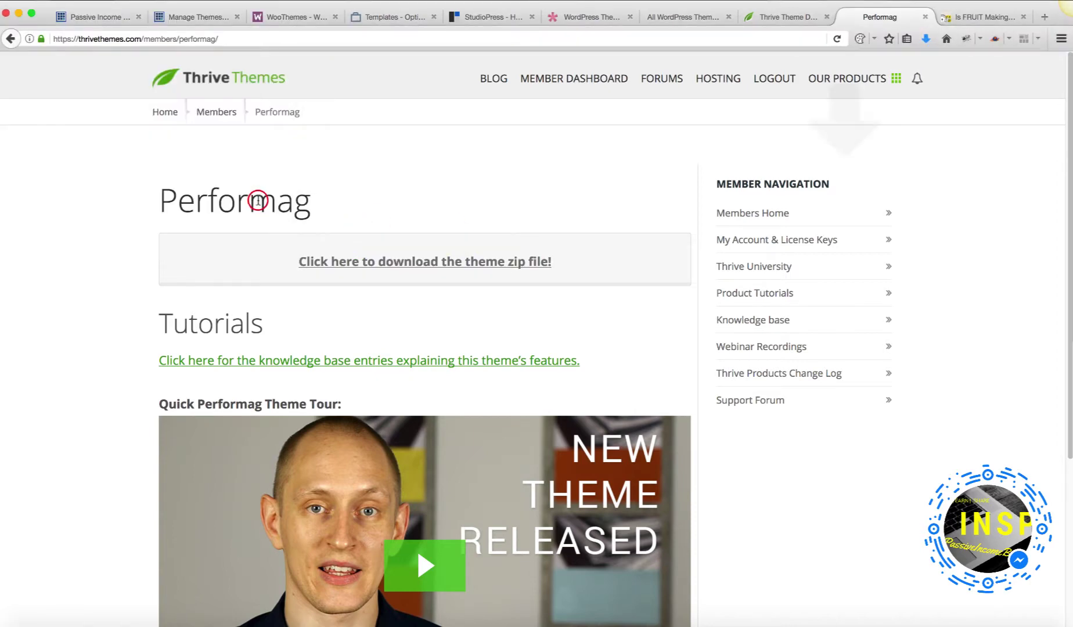
Step: Confirm performag-1.200.25.zip finished downloading and return to the WordPress Themes tab
click(926, 38)
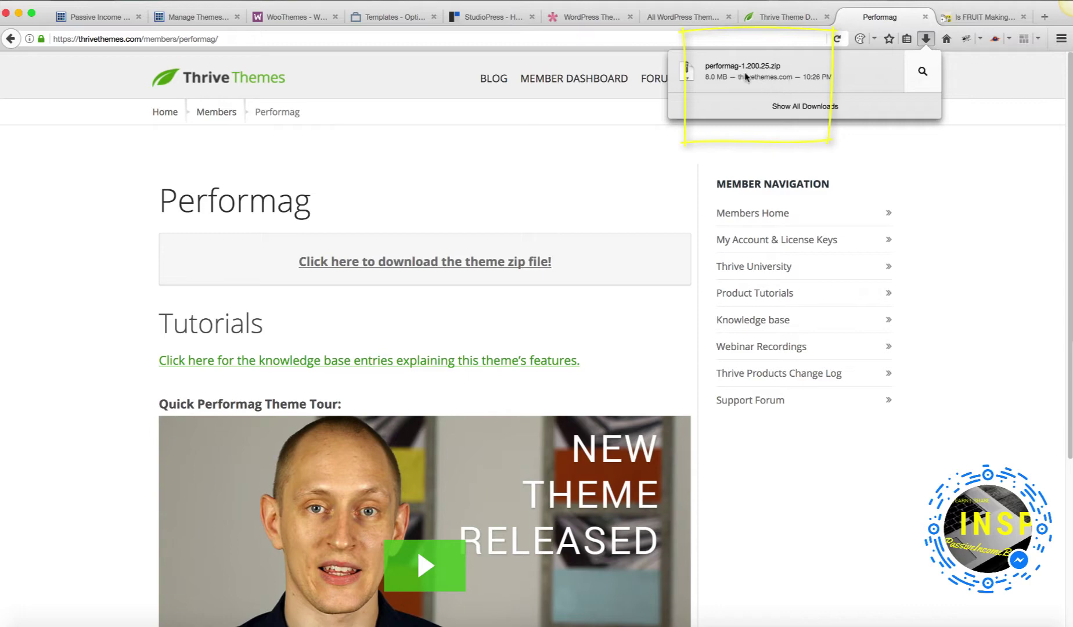
click(109, 182)
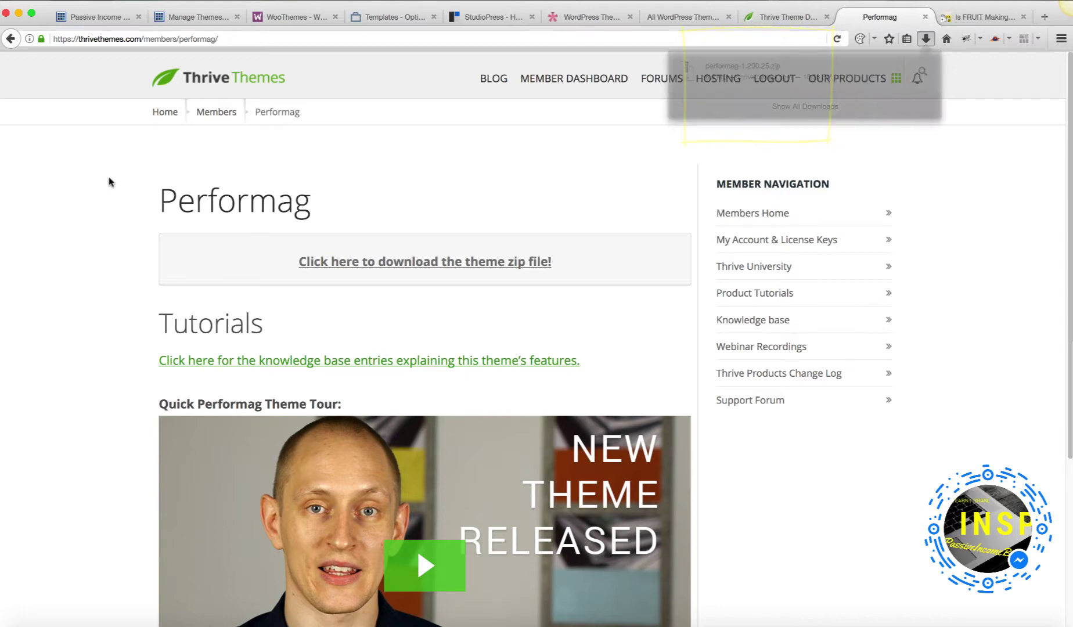
click(209, 24)
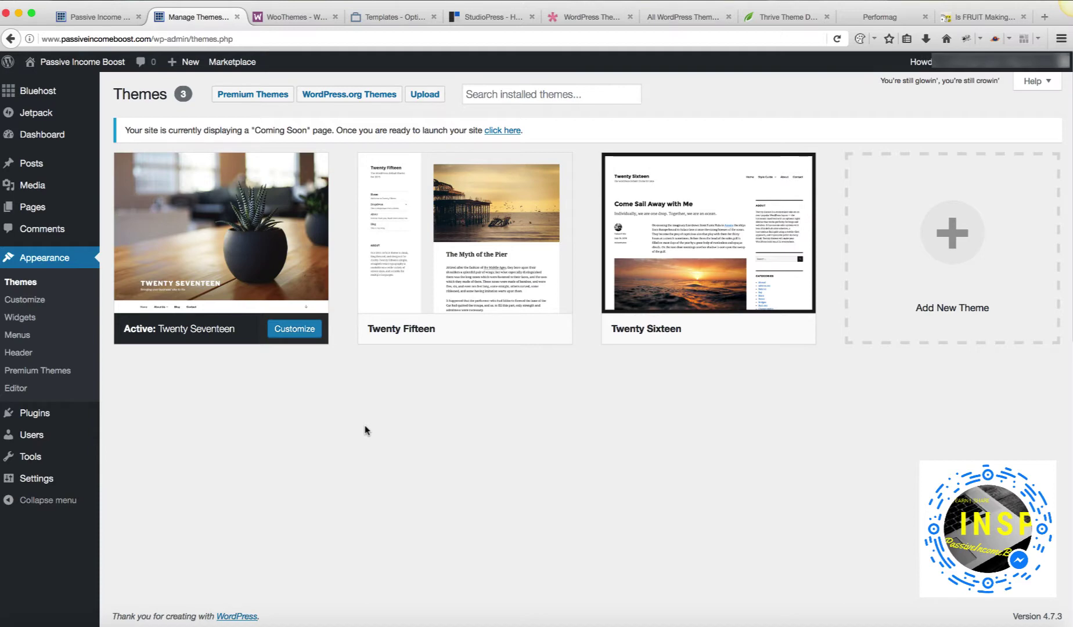
Step: Upload performag-1.200.25.zip from Downloads via Upload Theme and install it
click(433, 95)
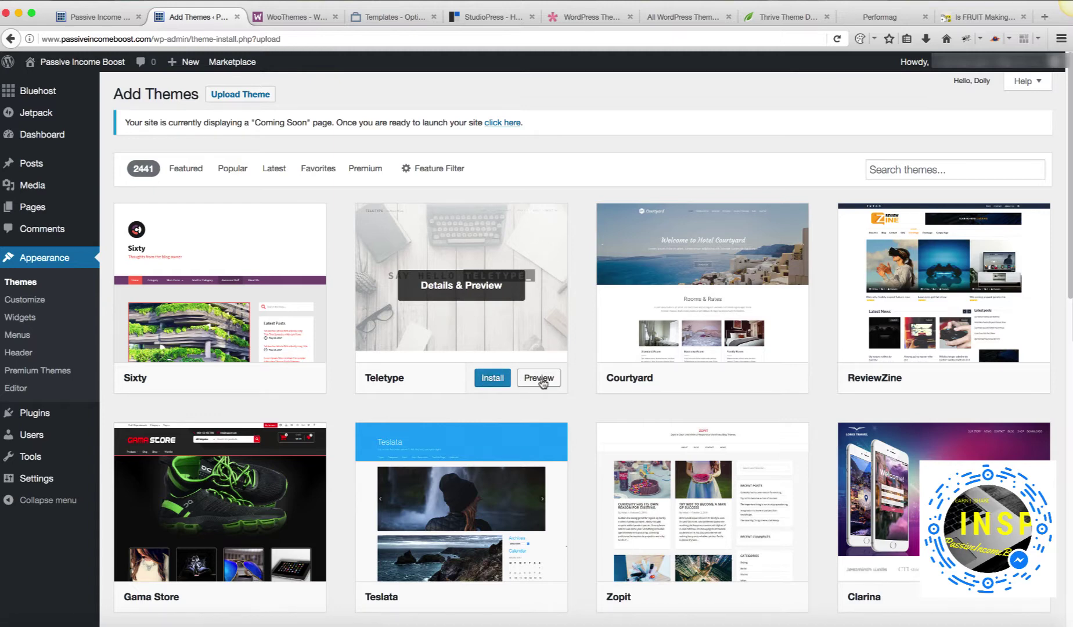
click(357, 252)
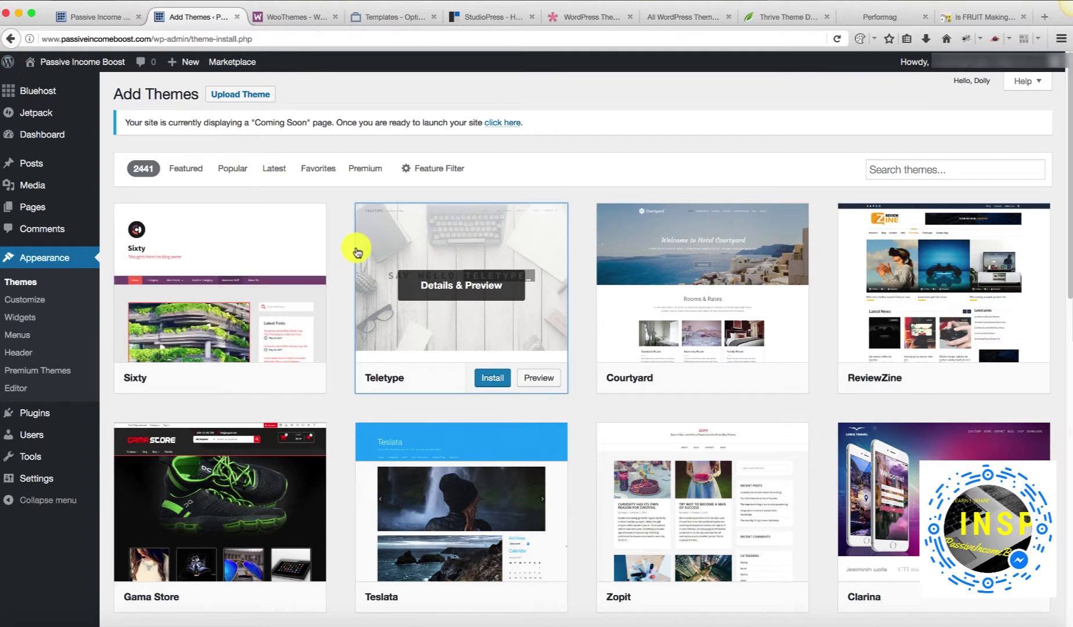
click(247, 95)
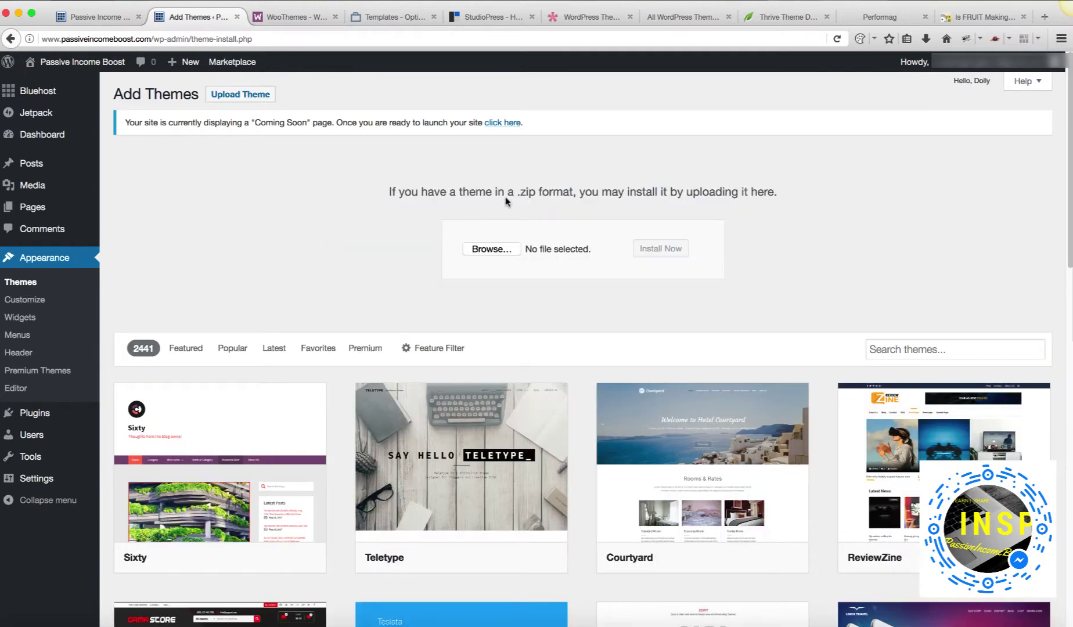
click(495, 249)
click(175, 119)
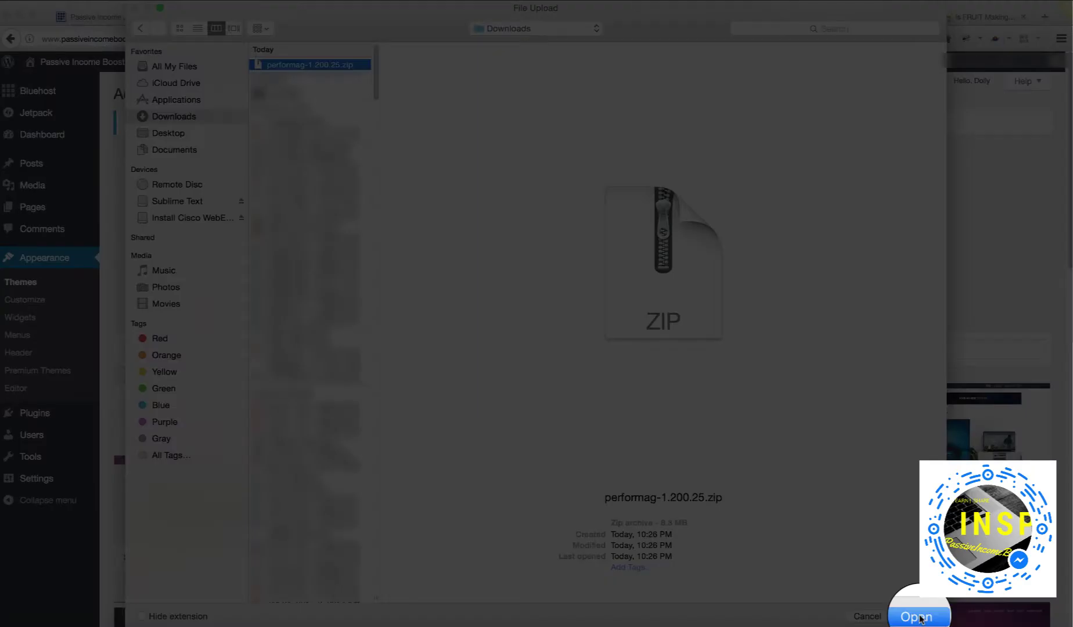
click(918, 617)
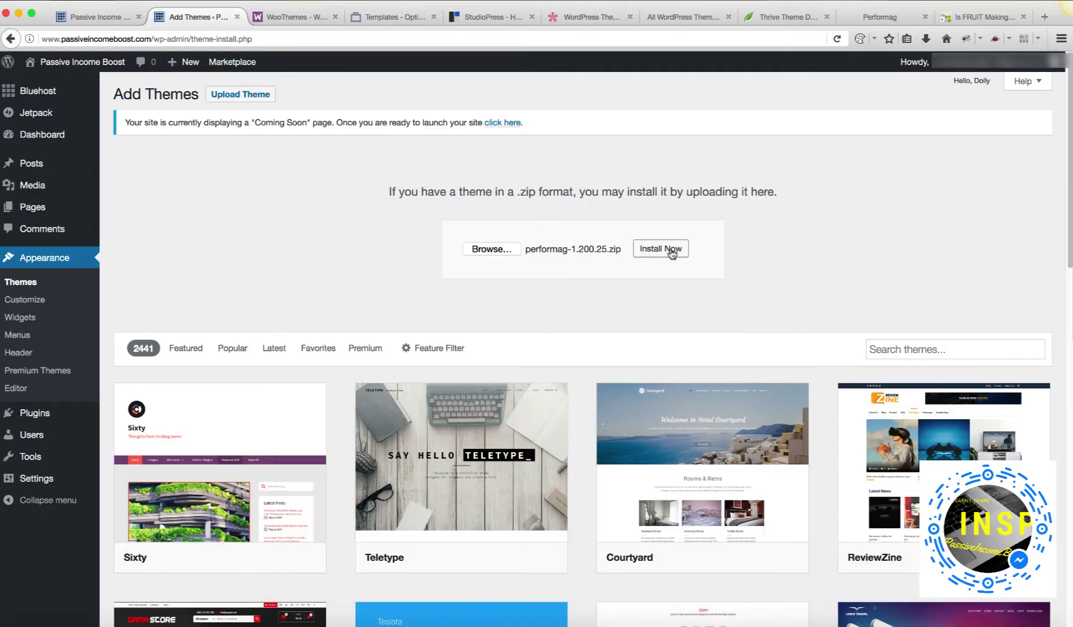
click(672, 250)
drag(114, 192, 264, 203)
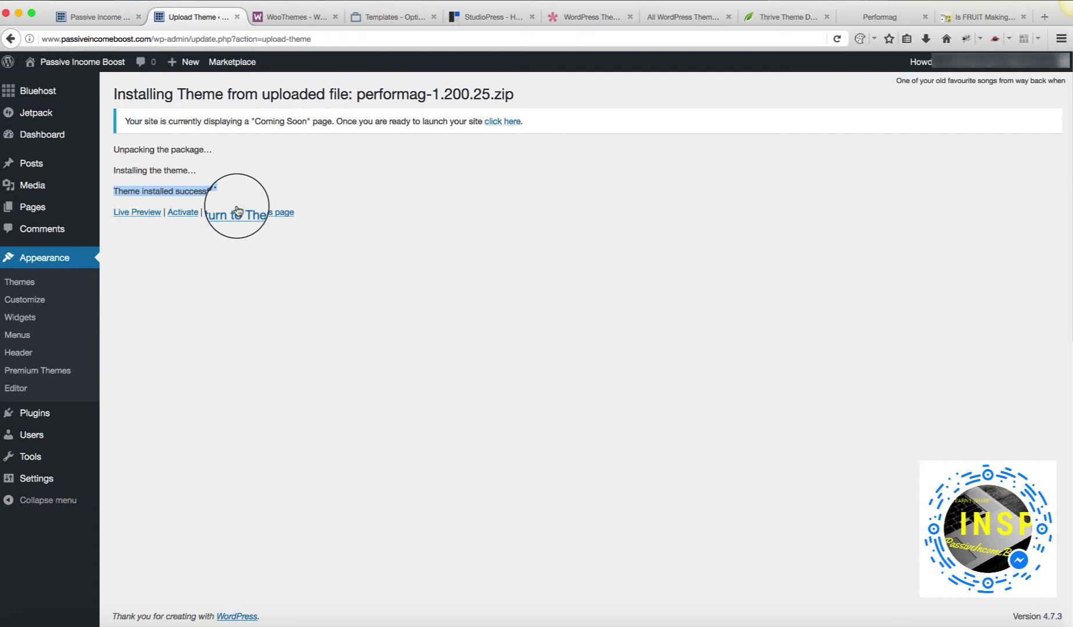
Step: Activate Performag and reload the public site to see its new layout
click(188, 213)
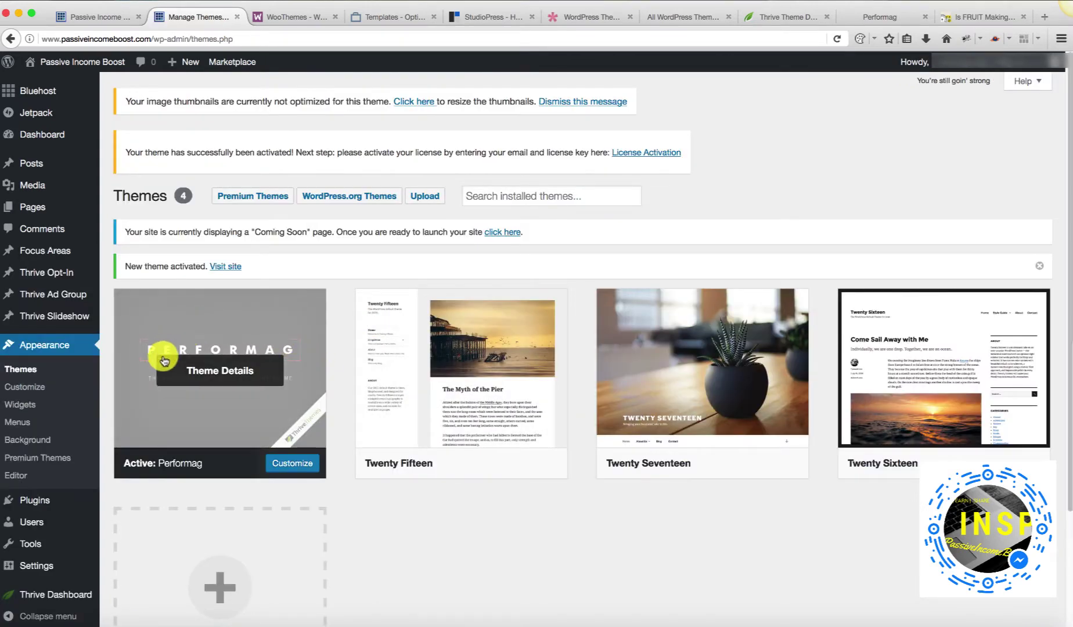
click(107, 22)
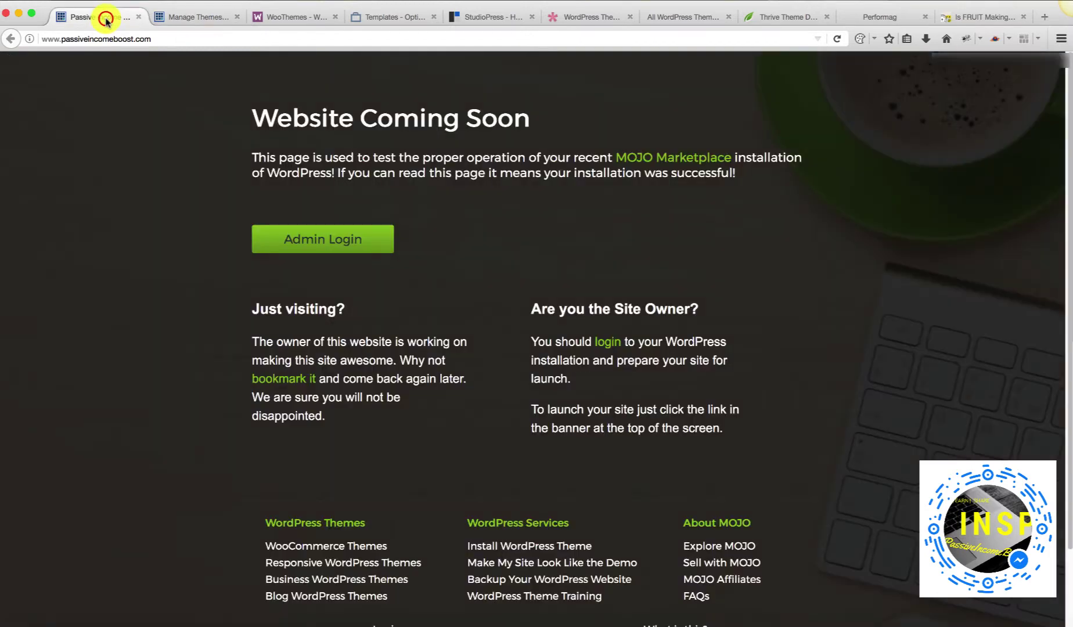
click(167, 40)
key(Return)
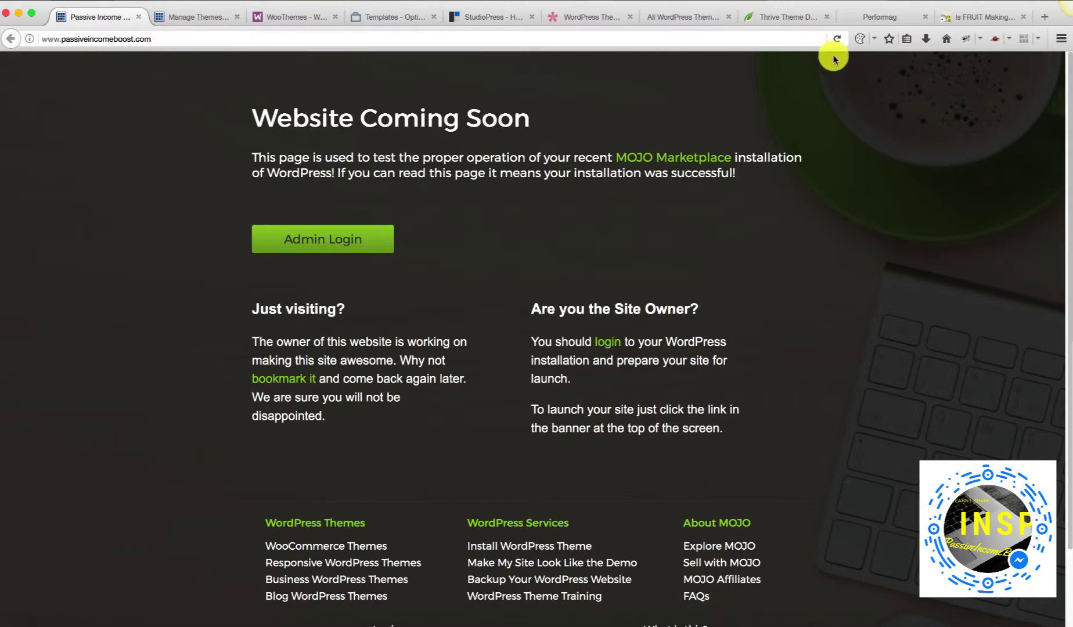
click(837, 38)
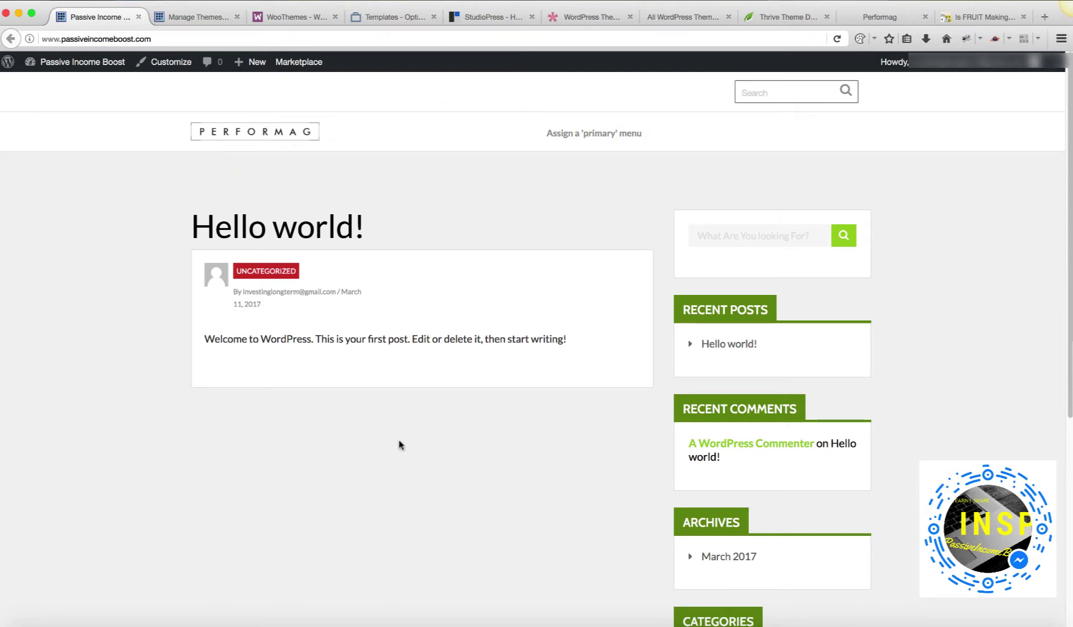
Step: Open License Activation and fill in the account email from the saved suggestion
key(ctrl+Tab)
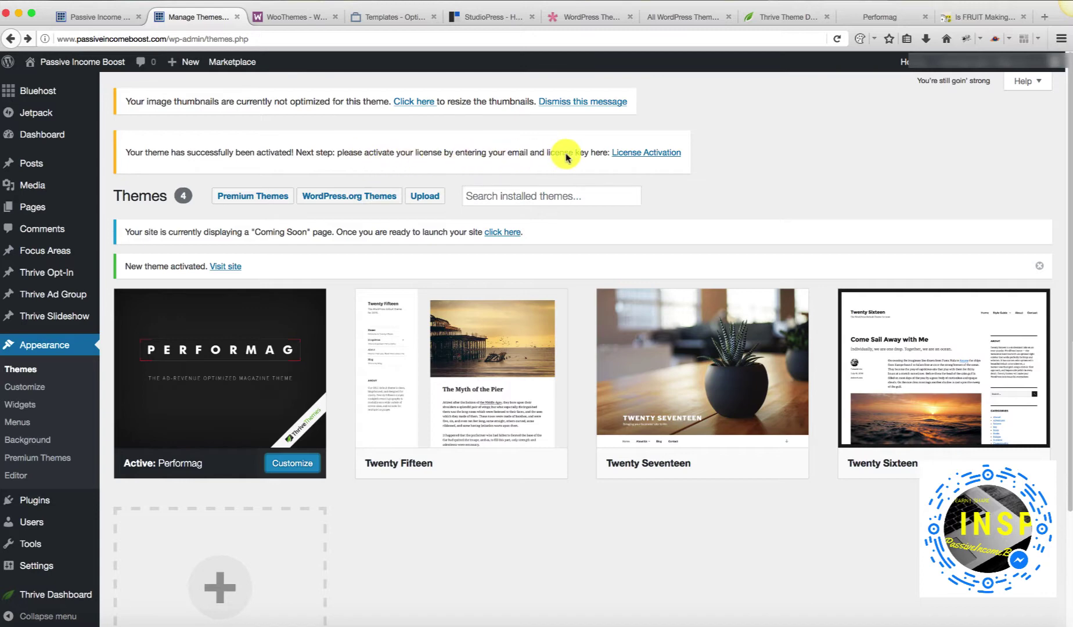
click(666, 153)
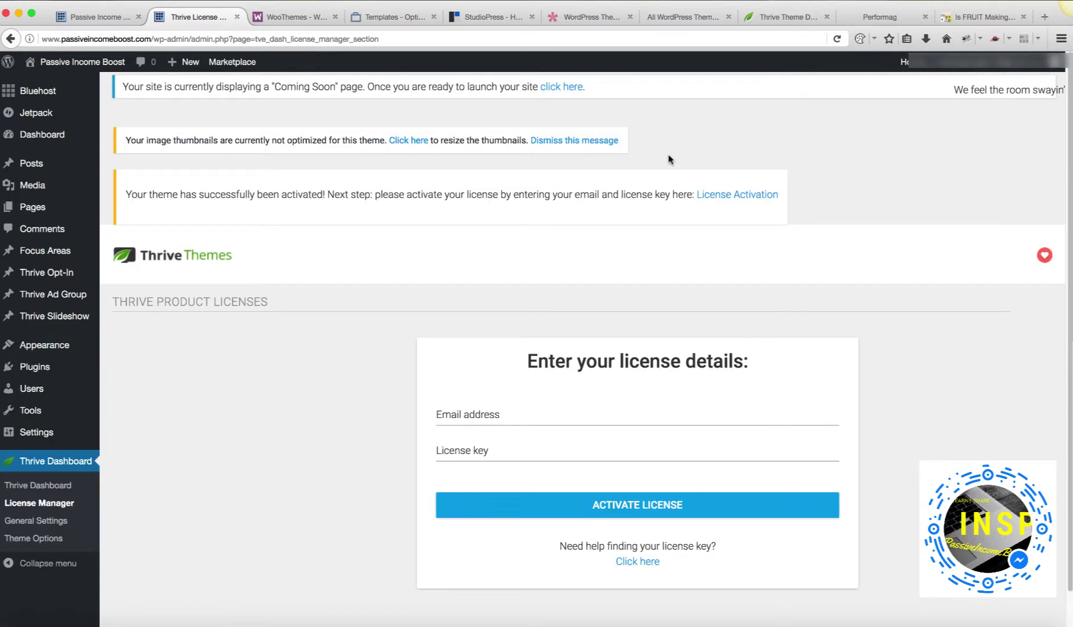
click(516, 411)
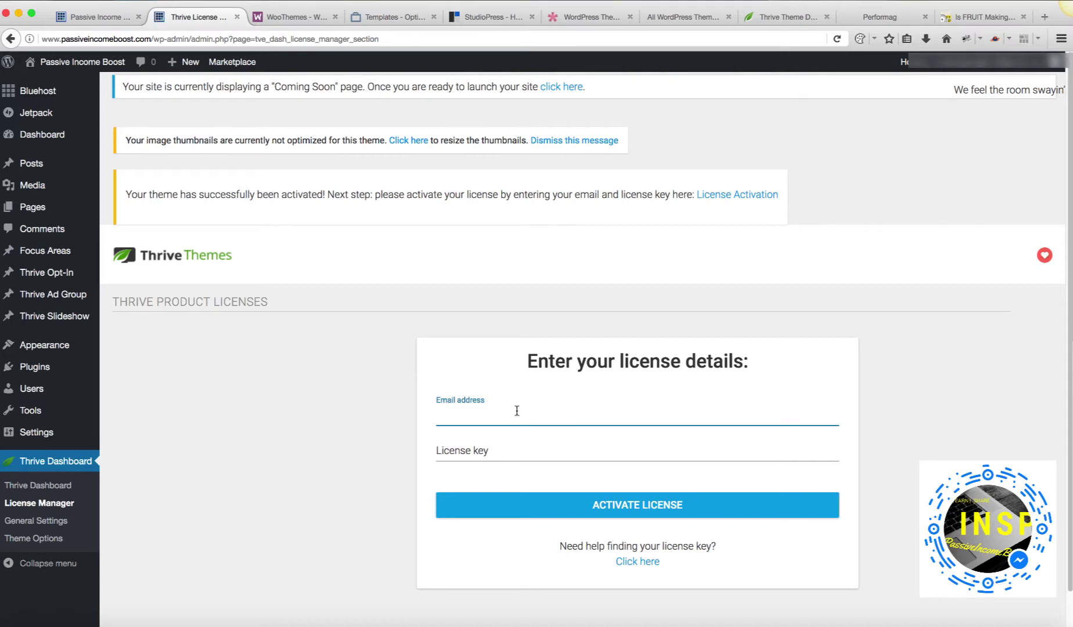
text(i)
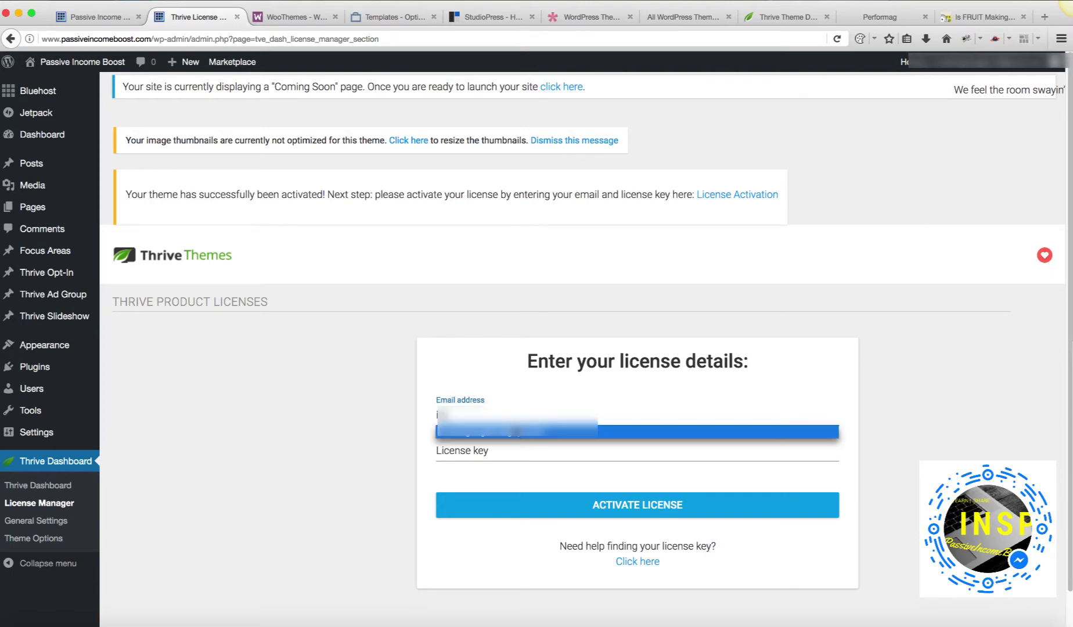
click(517, 431)
key(Tab)
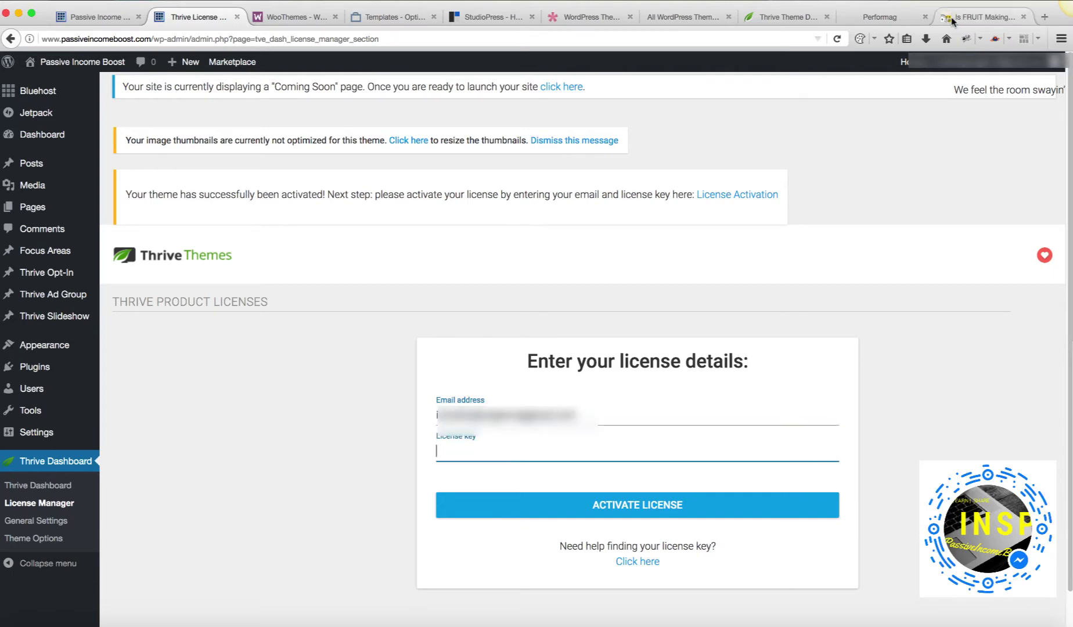
Step: Copy the Performag license key from the Thrive Themes My Account page
click(883, 17)
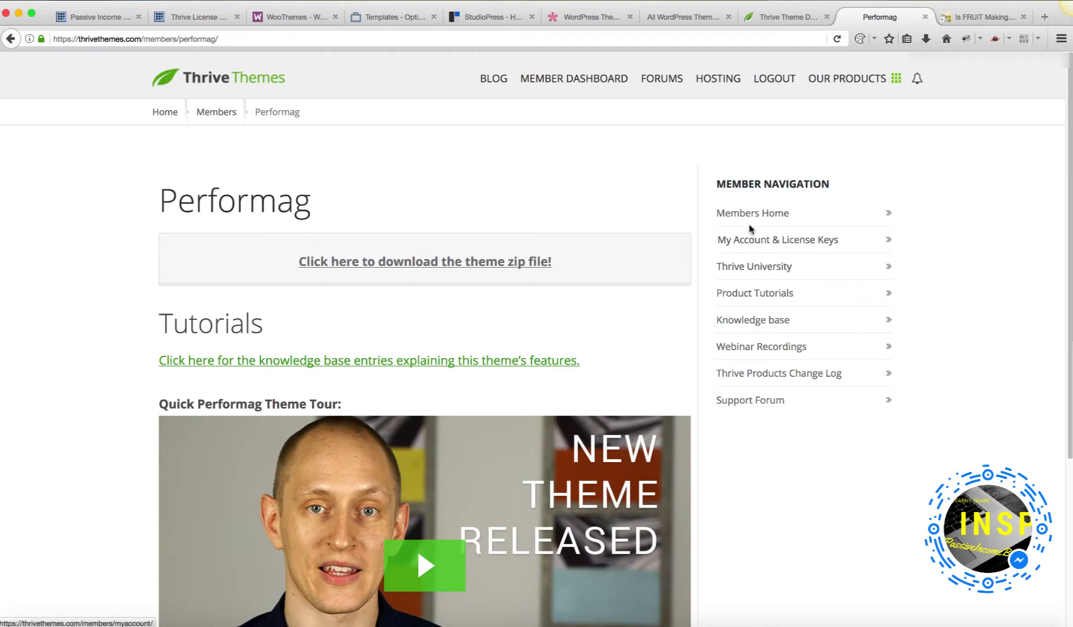
click(755, 240)
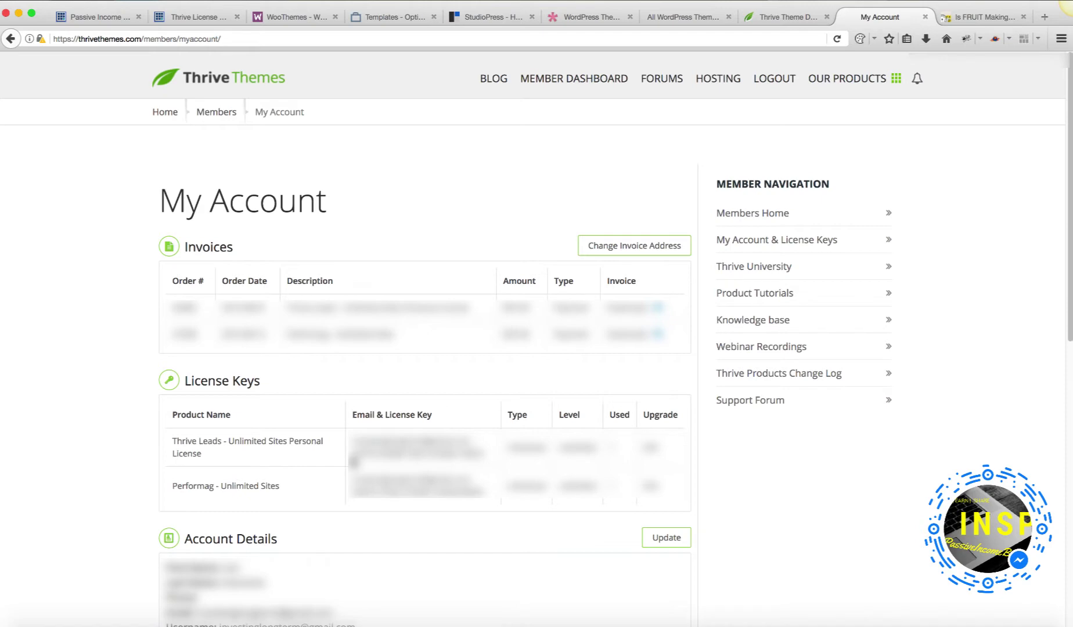
drag(351, 494, 483, 494)
right_click(460, 493)
click(491, 384)
Step: Paste the key into the License key field and activate the license
click(114, 19)
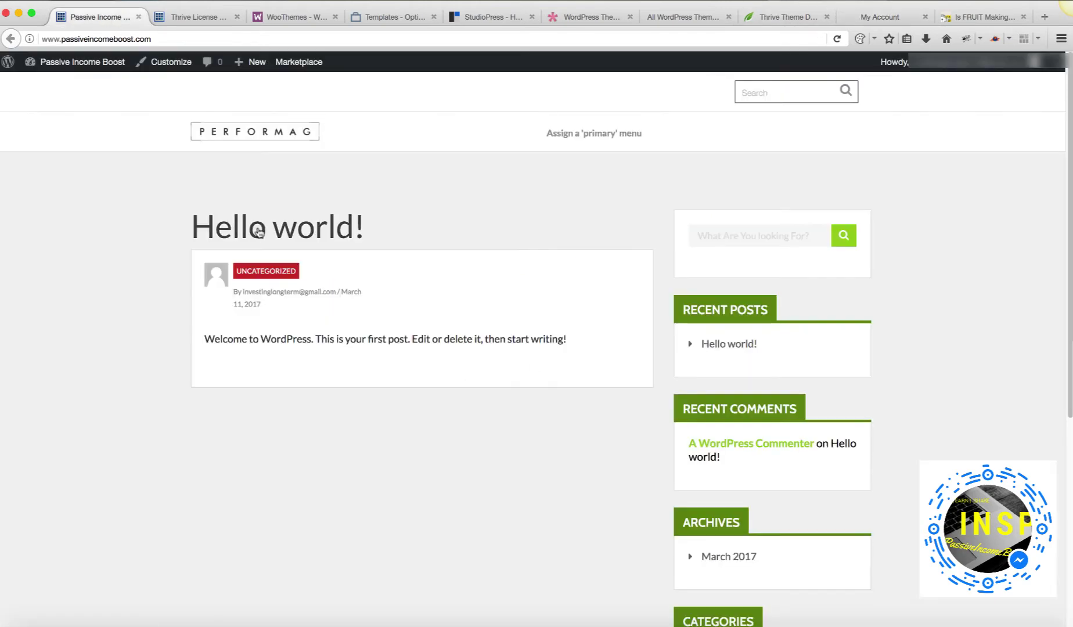
click(198, 17)
right_click(463, 467)
click(523, 453)
key(super+v)
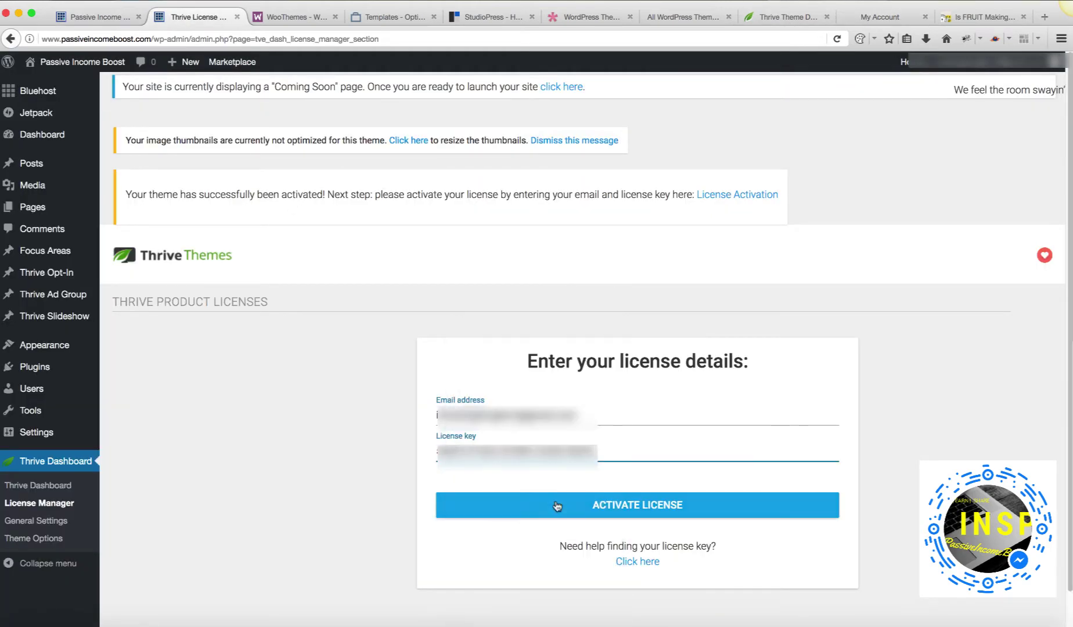
click(556, 506)
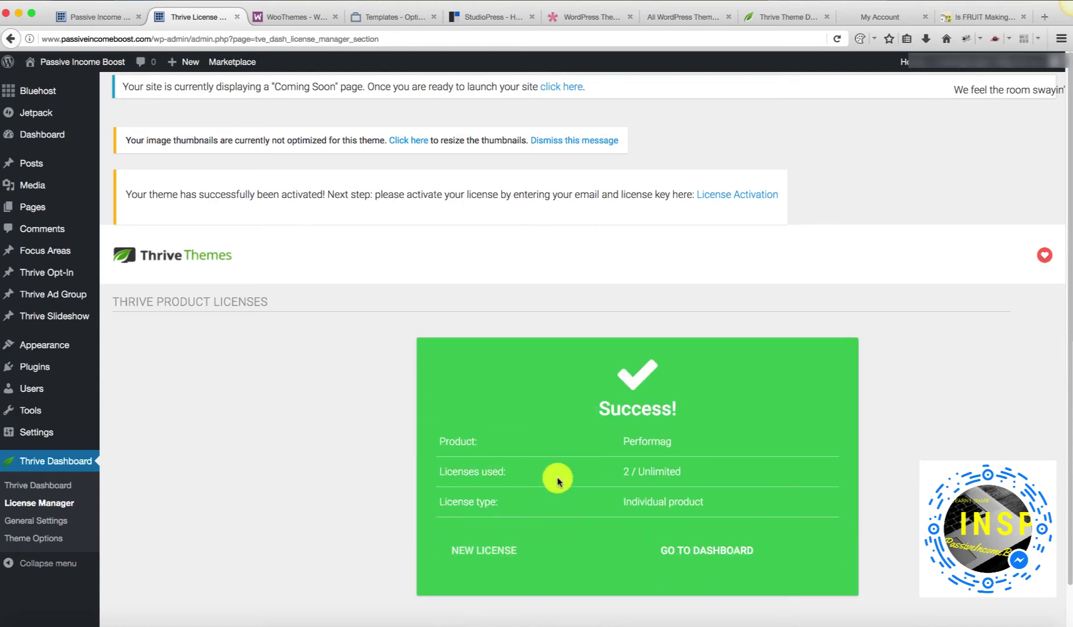
Step: Go to the Thrive Dashboard from the license success panel and scroll to the installed products
click(701, 550)
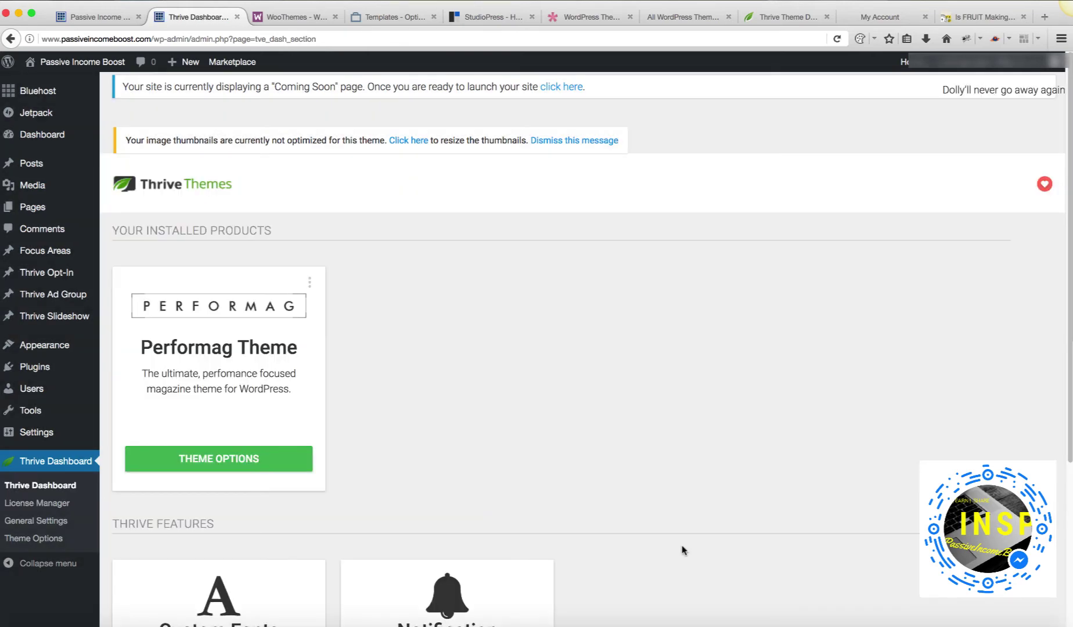
scroll(597, 449, down, 1)
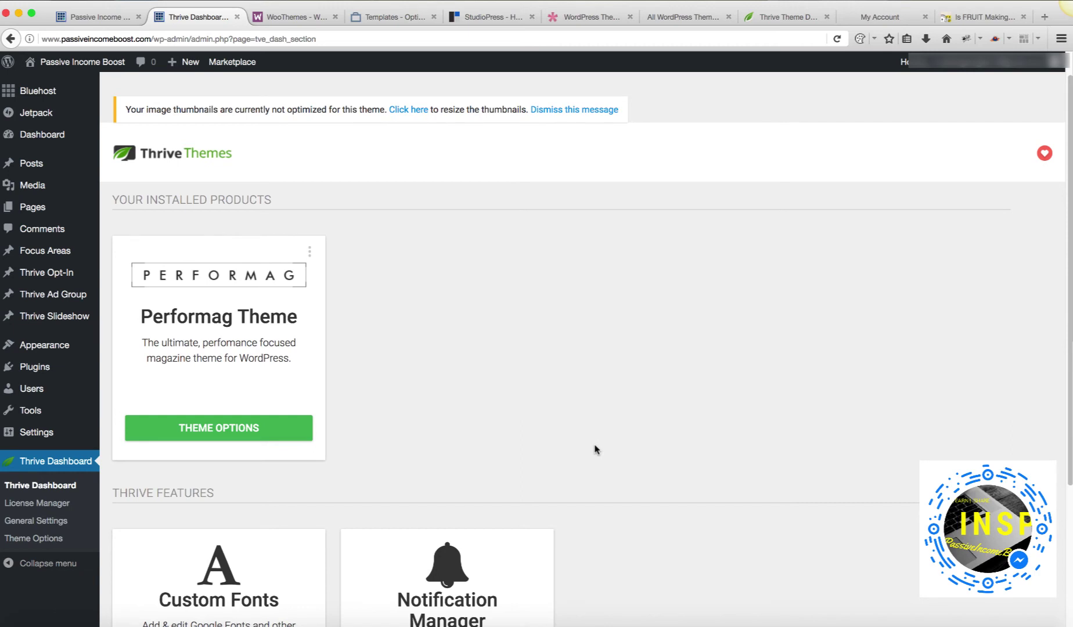